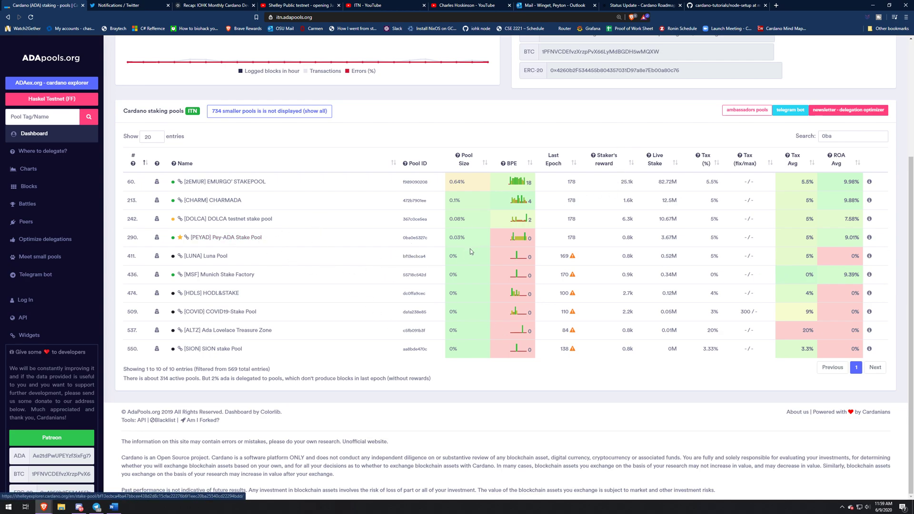
- Highlight PEYAD's 3.67M live stake and 9.01% ROA average in the pool table
{"action": "left_click_drag", "start_coordinate": [660, 238], "coordinate": [682, 242]}
{"action": "left_click_drag", "start_coordinate": [843, 238], "coordinate": [864, 242]}
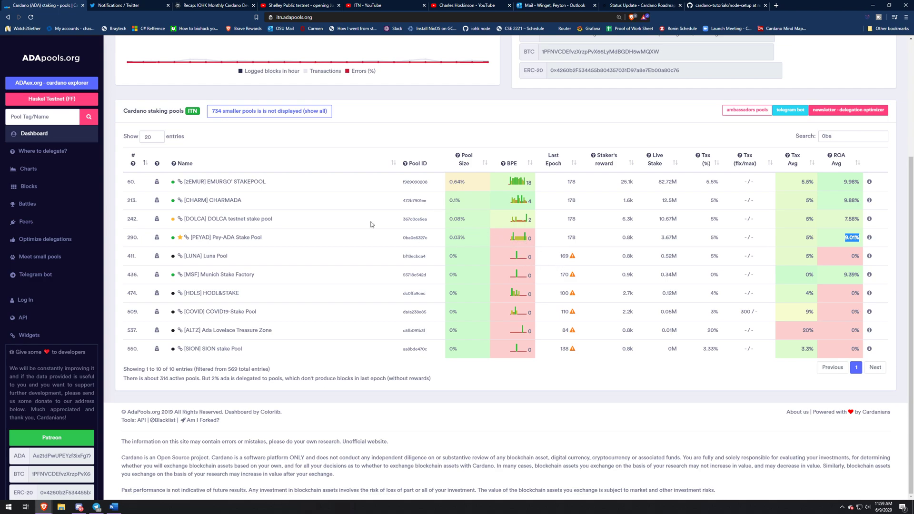
- Show the bigpey Cardano Ambassador profile on Twitter, then bring up Discord
{"action": "left_click", "coordinate": [114, 5]}
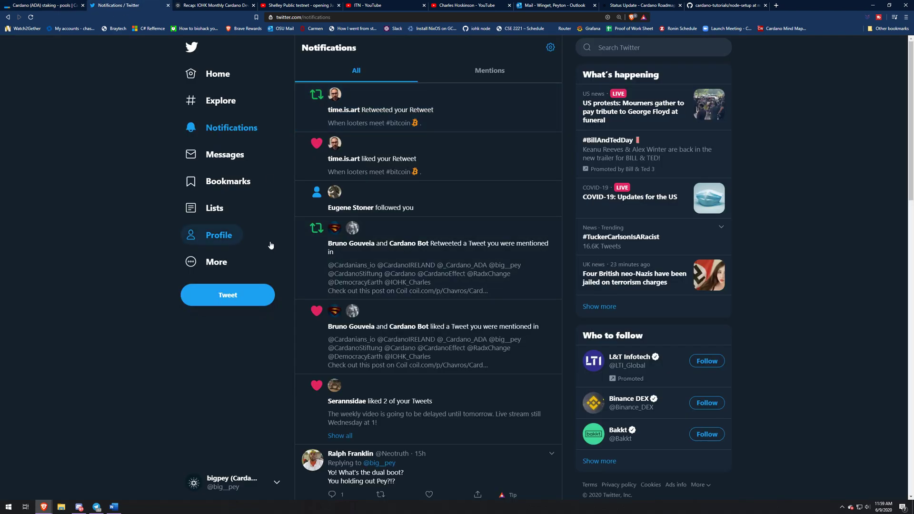
{"action": "left_click", "coordinate": [215, 236]}
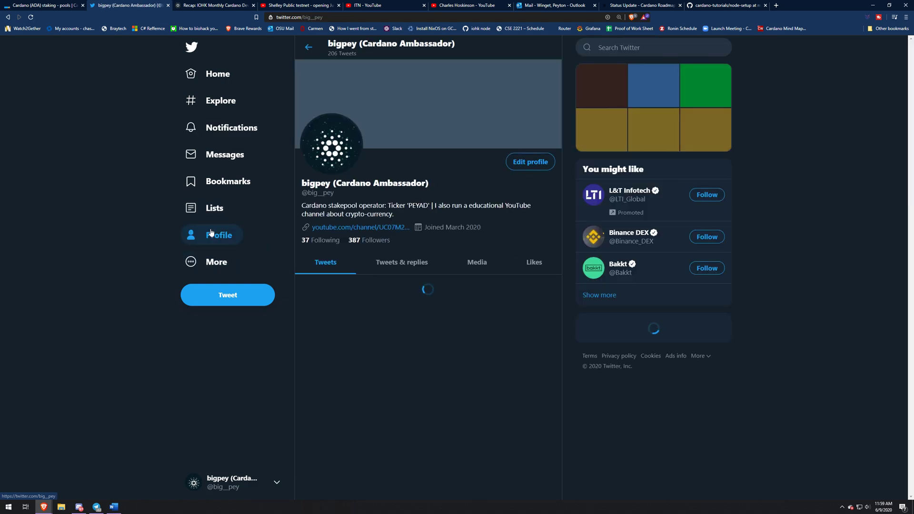
{"action": "scroll", "coordinate": [200, 179], "scroll_direction": "down", "scroll_amount": 2}
{"action": "scroll", "coordinate": [320, 200], "scroll_direction": "up", "scroll_amount": 2}
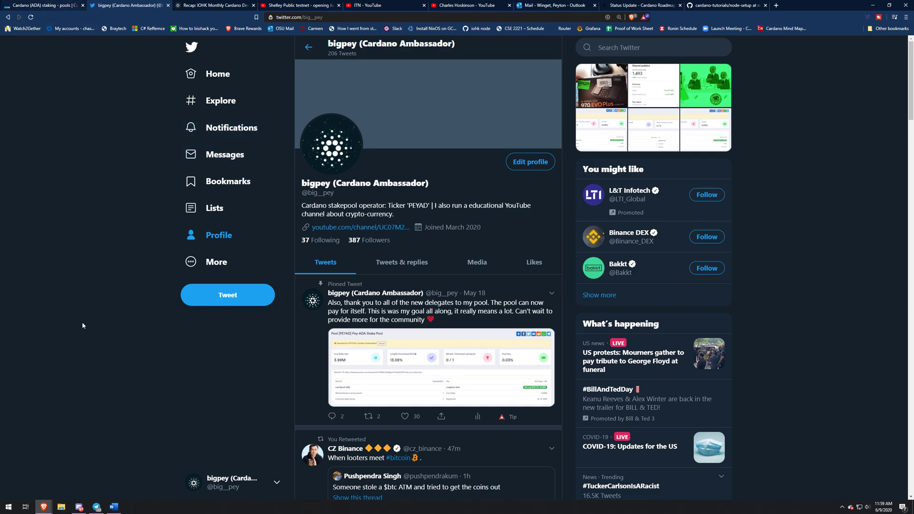
{"action": "left_click", "coordinate": [78, 506]}
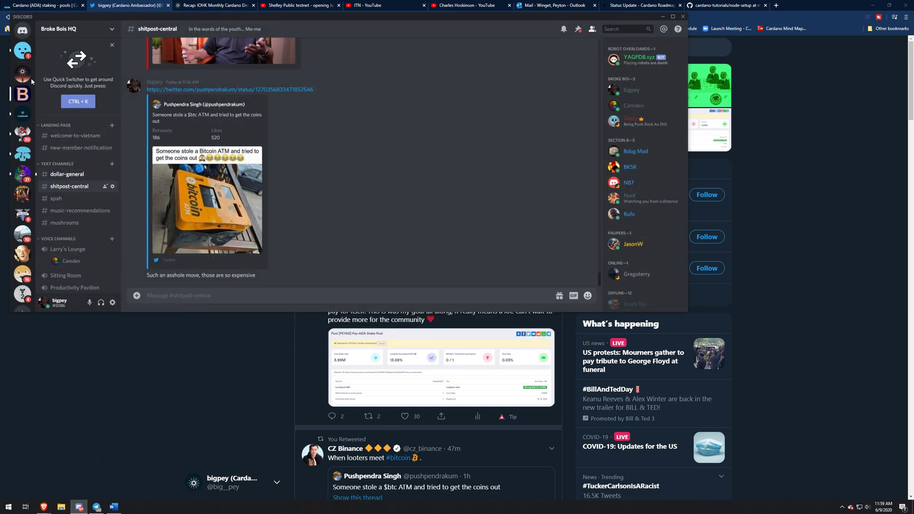
- Read bigpey's server #general channel, then hide Discord to reveal the Twitter profile
{"action": "left_click", "coordinate": [22, 73]}
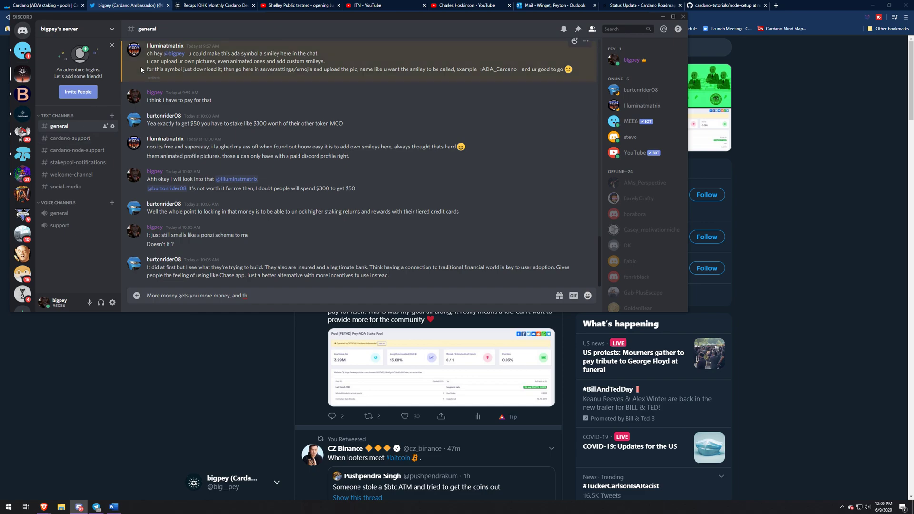
{"action": "left_click", "coordinate": [663, 16]}
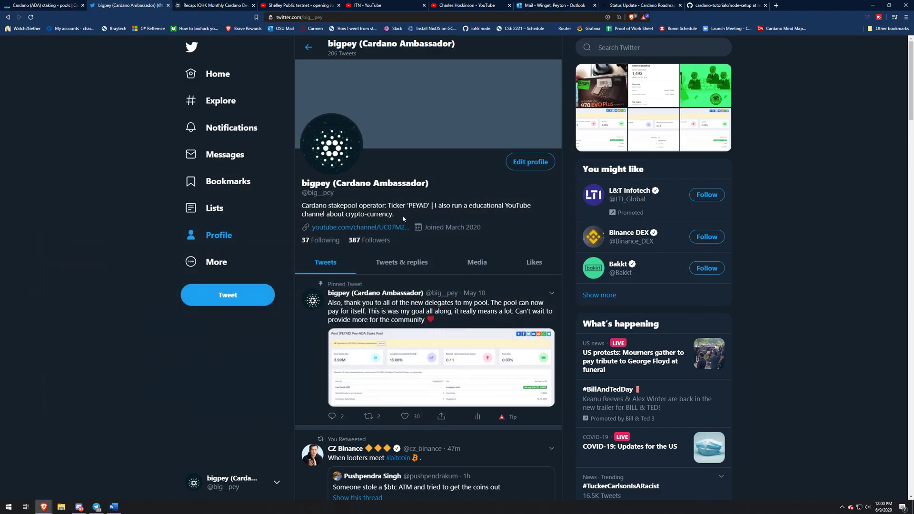
- Return to the ADApools staking pool table filtered by "0ba"
{"action": "left_click", "coordinate": [54, 5]}
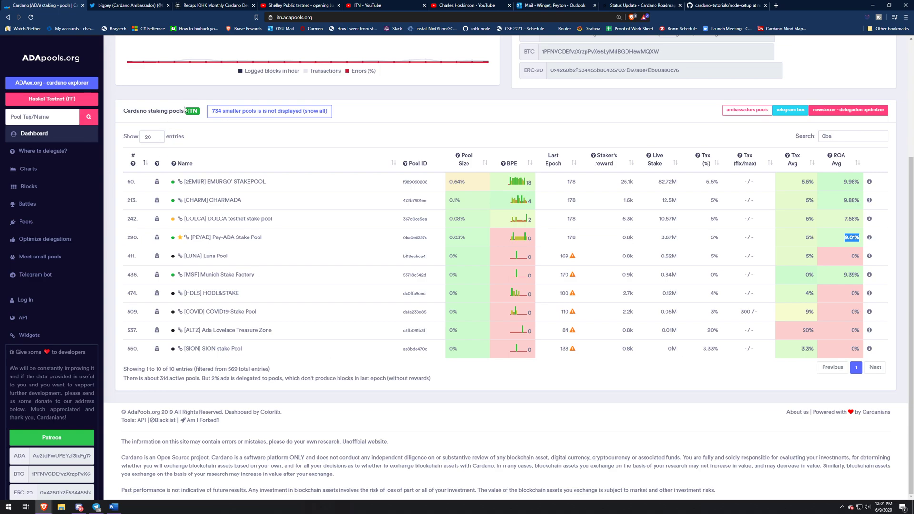
- Review the enlarged Shelley Rollout Plan image, then move to the Shelley Public testnet video
{"action": "key", "text": "ctrl+Tab"}
{"action": "key", "text": "ctrl+Tab"}
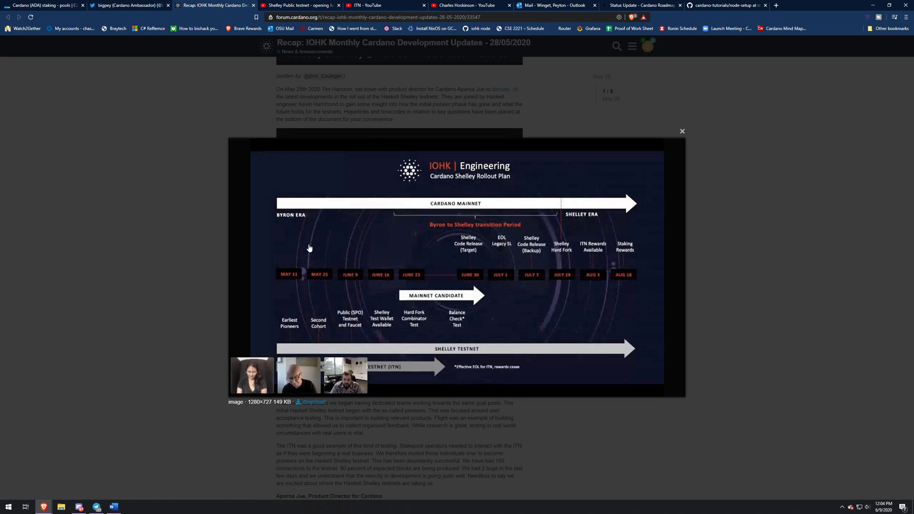
{"action": "left_click", "coordinate": [303, 4]}
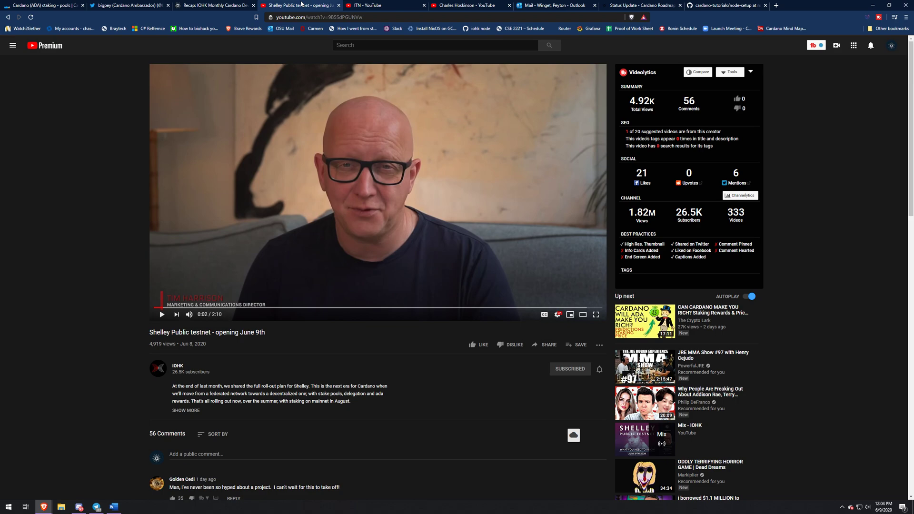
- Pass through the ITN video and Charles Hoskinson channel to the Vigil on June 12 email
{"action": "left_click", "coordinate": [365, 5]}
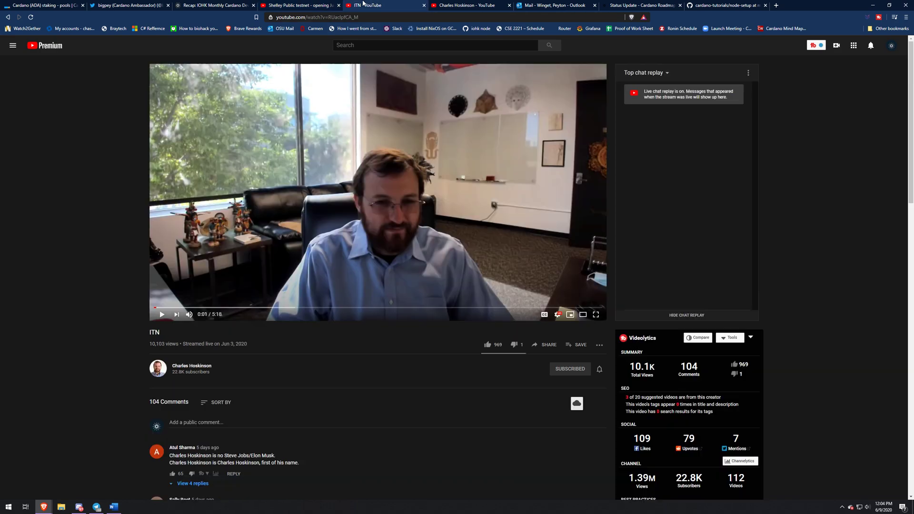
{"action": "left_click", "coordinate": [457, 5]}
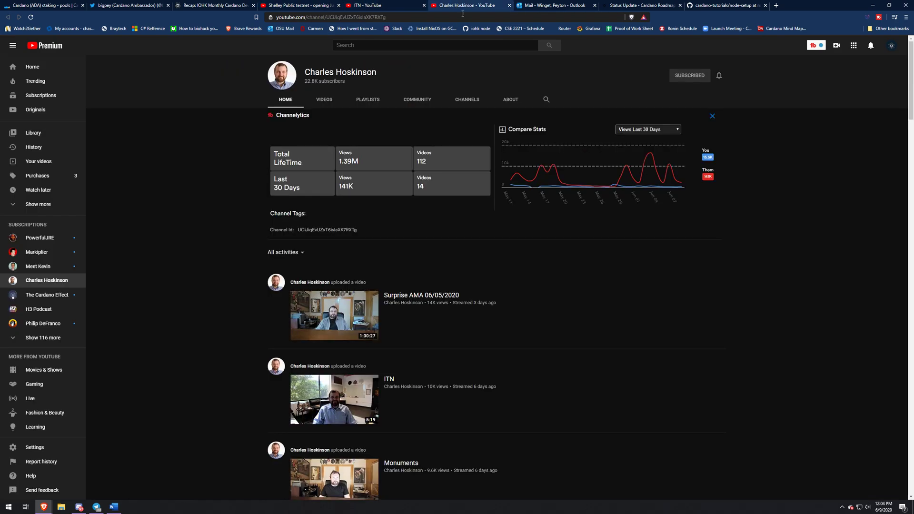
{"action": "scroll", "coordinate": [239, 293], "scroll_direction": "down", "scroll_amount": 3}
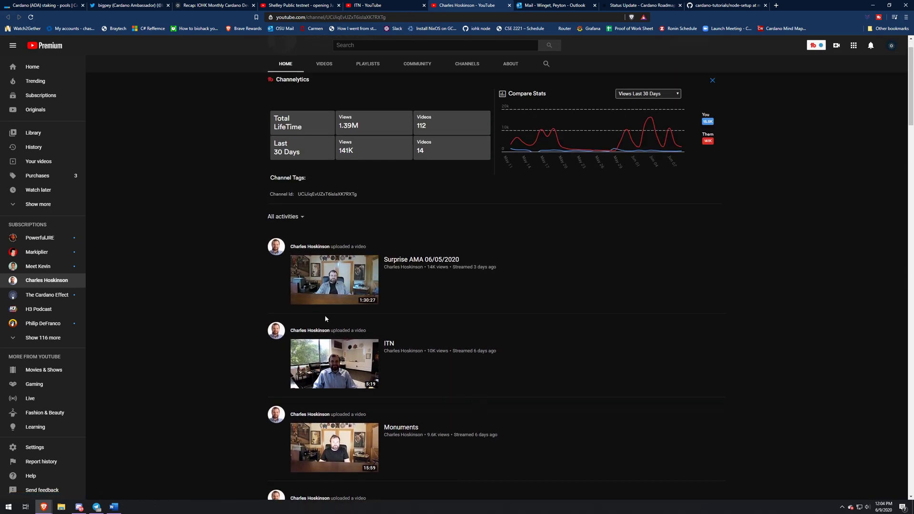
{"action": "scroll", "coordinate": [341, 335], "scroll_direction": "up", "scroll_amount": 1}
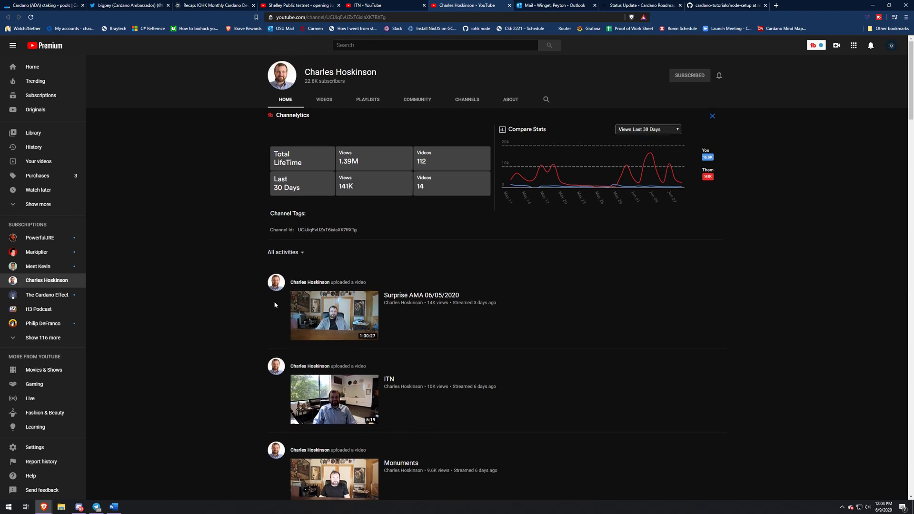
{"action": "left_click", "coordinate": [556, 5]}
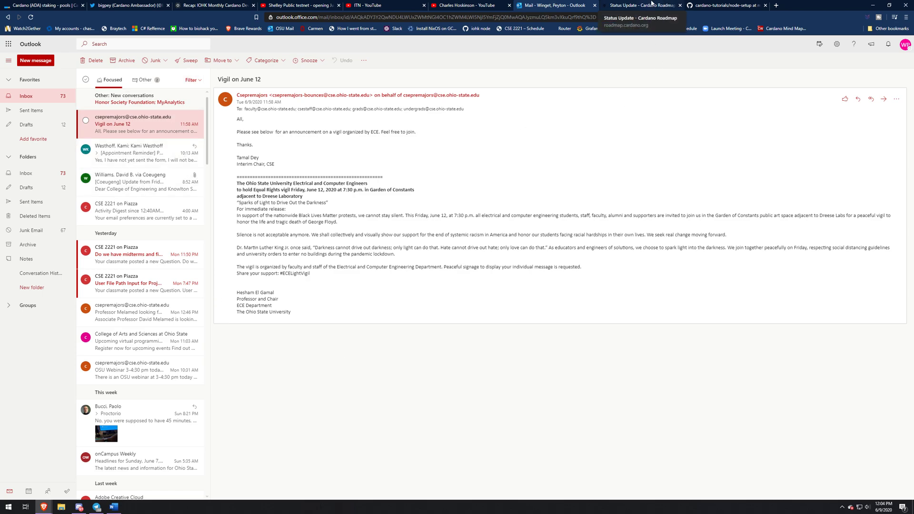
- Bring up the June 5, 2020 Cardano Roadmap weekly development status update
{"action": "left_click", "coordinate": [652, 4]}
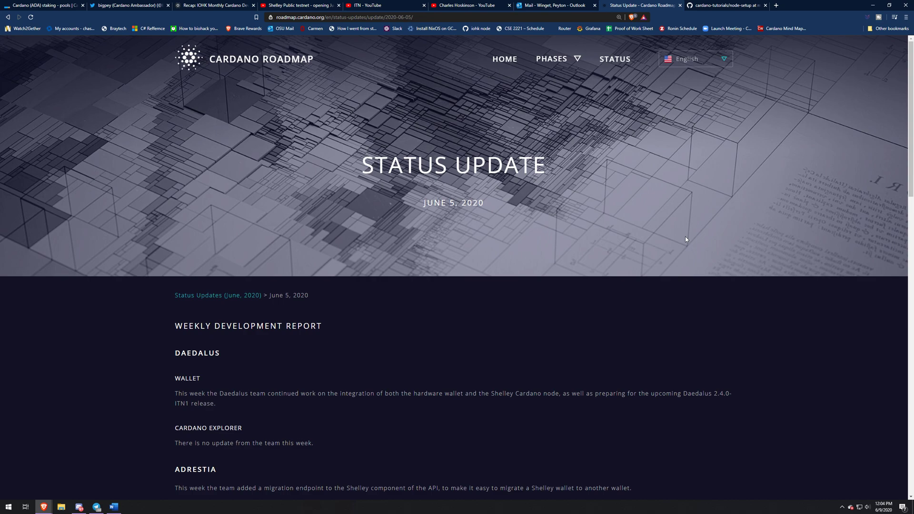
{"action": "scroll", "coordinate": [635, 262], "scroll_direction": "down", "scroll_amount": 1}
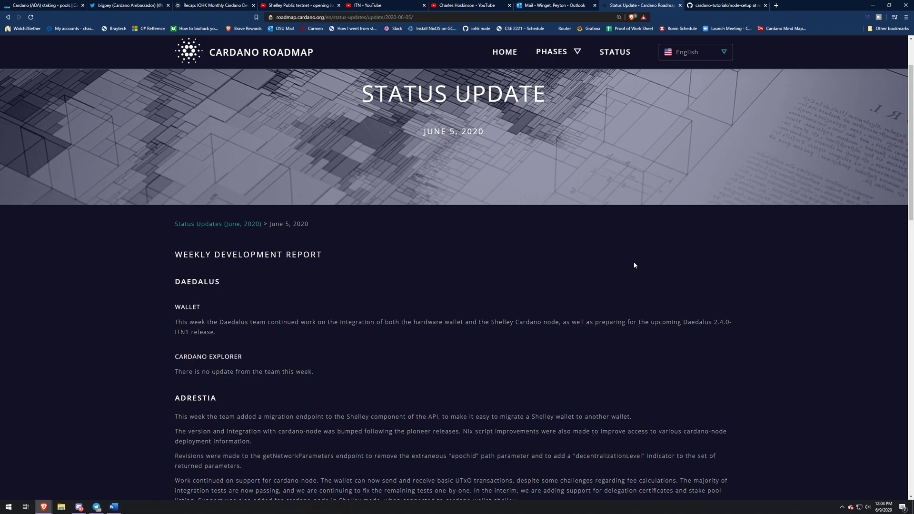
{"action": "scroll", "coordinate": [589, 229], "scroll_direction": "down", "scroll_amount": 2}
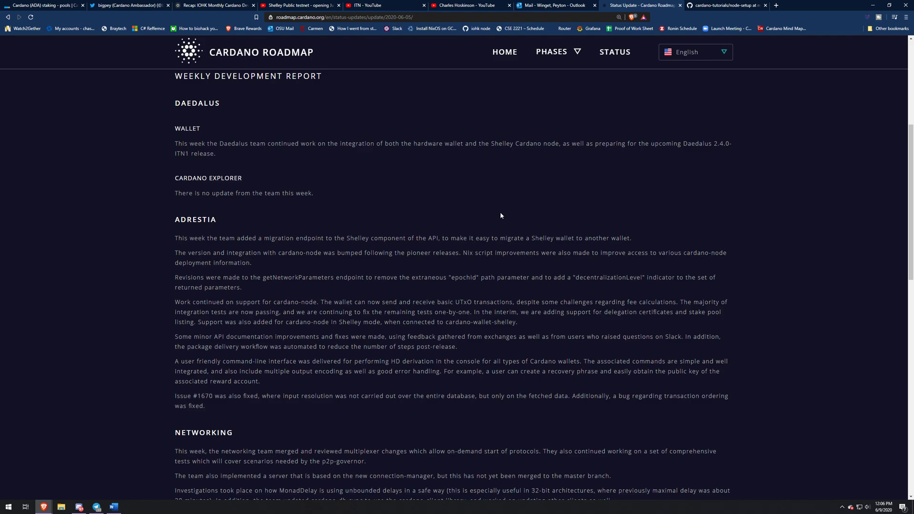
{"action": "scroll", "coordinate": [519, 194], "scroll_direction": "down", "scroll_amount": 2}
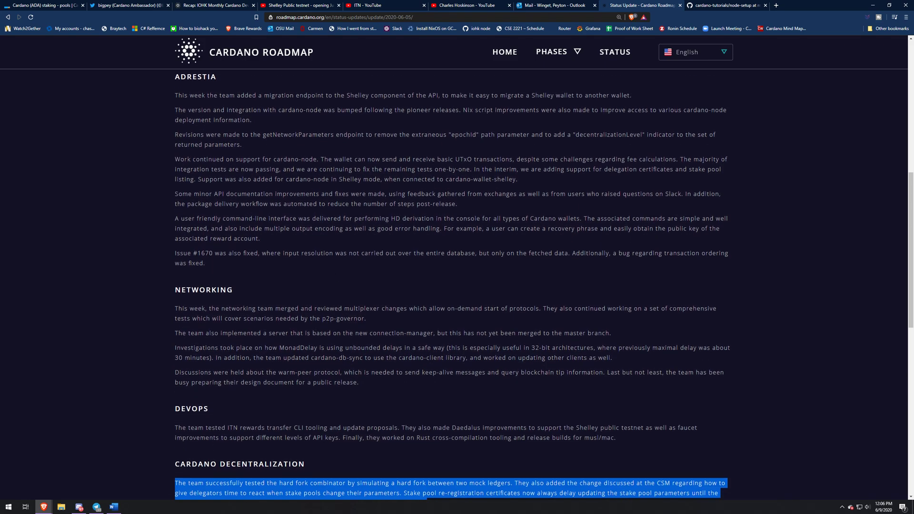
{"action": "scroll", "coordinate": [357, 353], "scroll_direction": "down", "scroll_amount": 3}
- Clear the highlighted paragraph, finish the report, then return to the forum's rollout plan image
{"action": "left_click", "coordinate": [345, 360]}
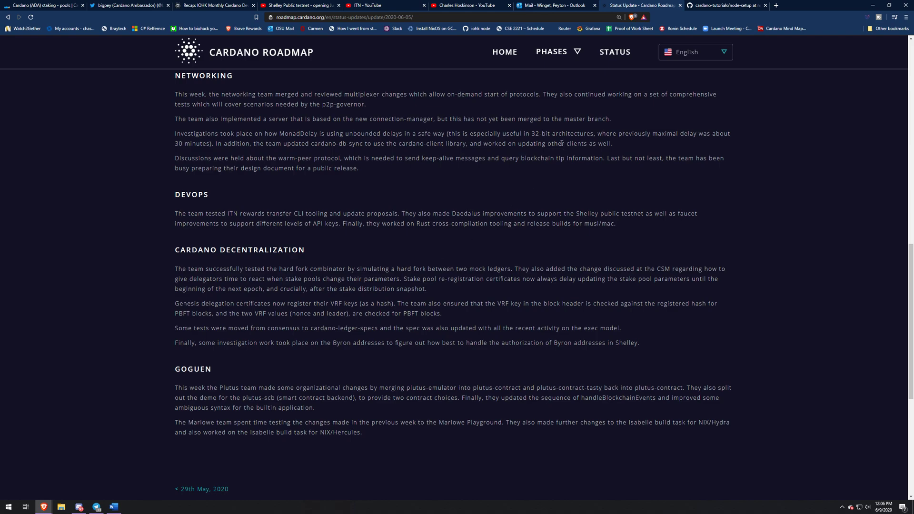
{"action": "left_click", "coordinate": [219, 8]}
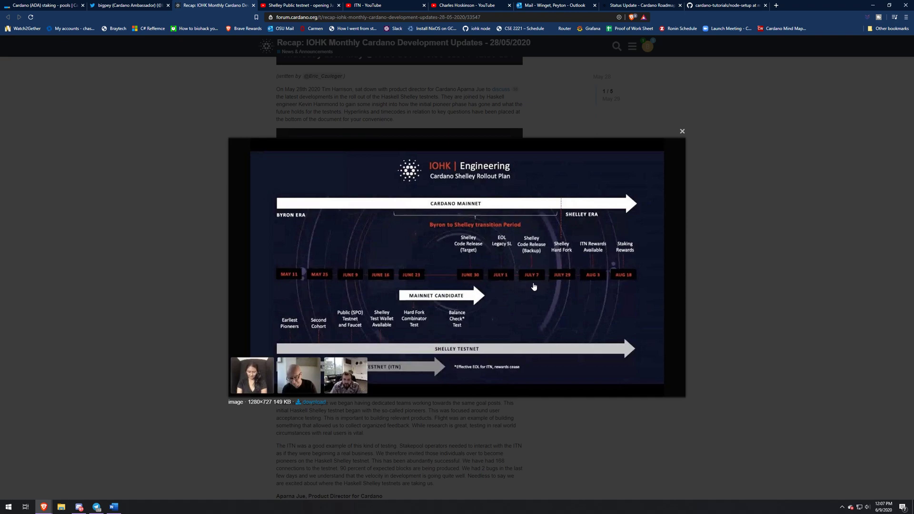
- Return to the June 5 Cardano Roadmap status update's Networking through Goguen sections
{"action": "left_click", "coordinate": [643, 6]}
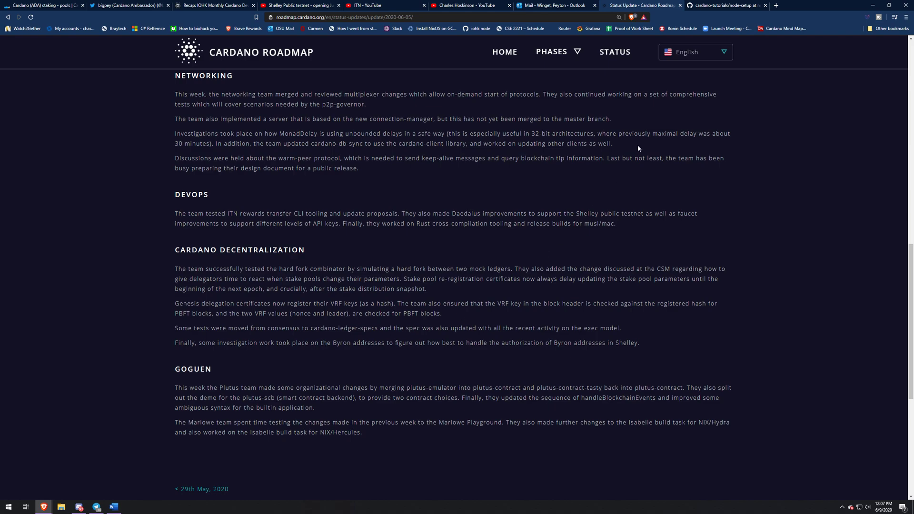
- Move to the GitHub cardano-tutorials Node Setup Tutorials README topic list
{"action": "key", "text": "ctrl+Tab"}
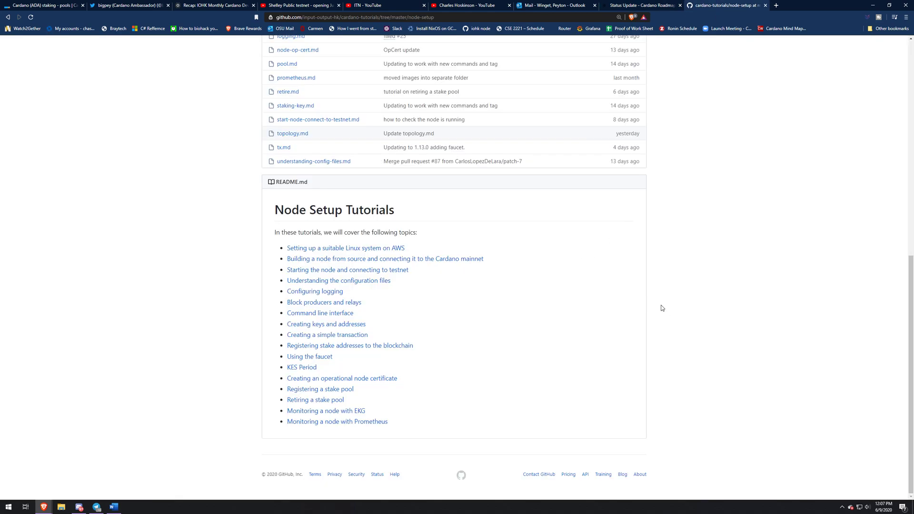
{"action": "scroll", "coordinate": [663, 310], "scroll_direction": "up", "scroll_amount": 1}
{"action": "scroll", "coordinate": [643, 315], "scroll_direction": "down", "scroll_amount": 1}
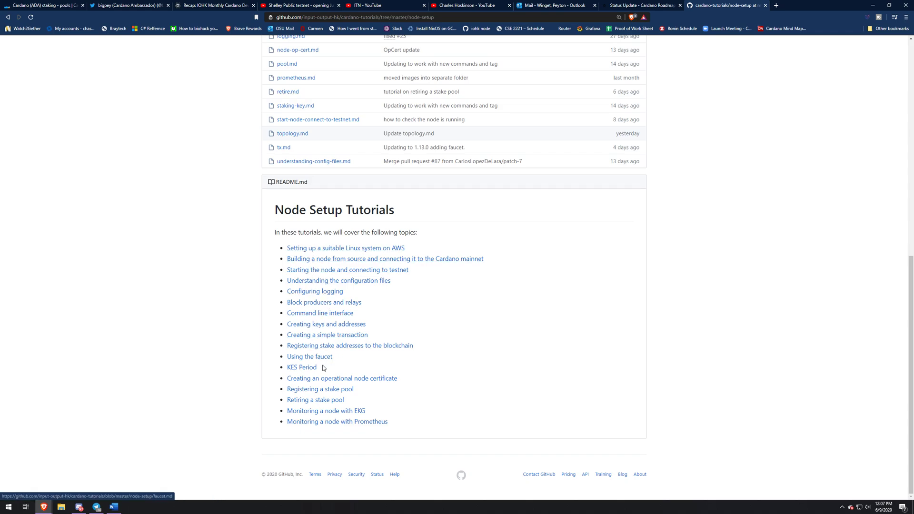
{"action": "scroll", "coordinate": [538, 446], "scroll_direction": "up", "scroll_amount": 2}
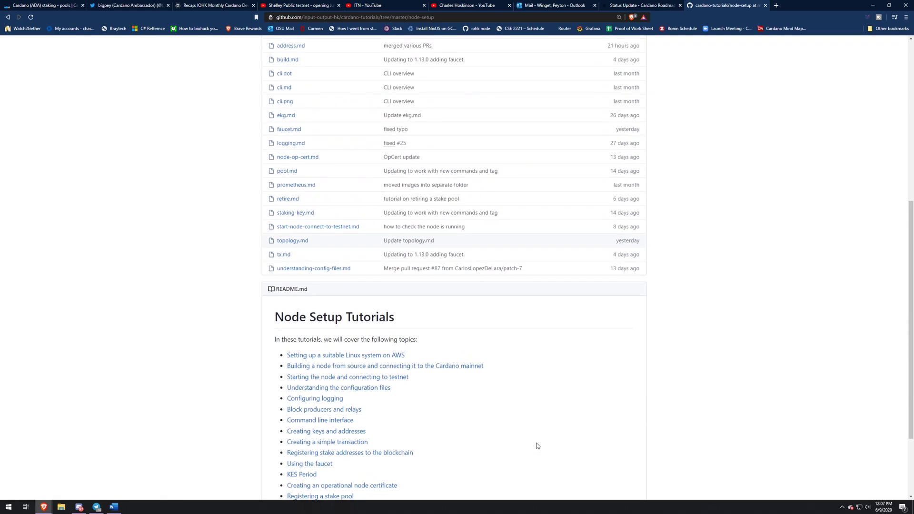
{"action": "scroll", "coordinate": [537, 446], "scroll_direction": "down", "scroll_amount": 1}
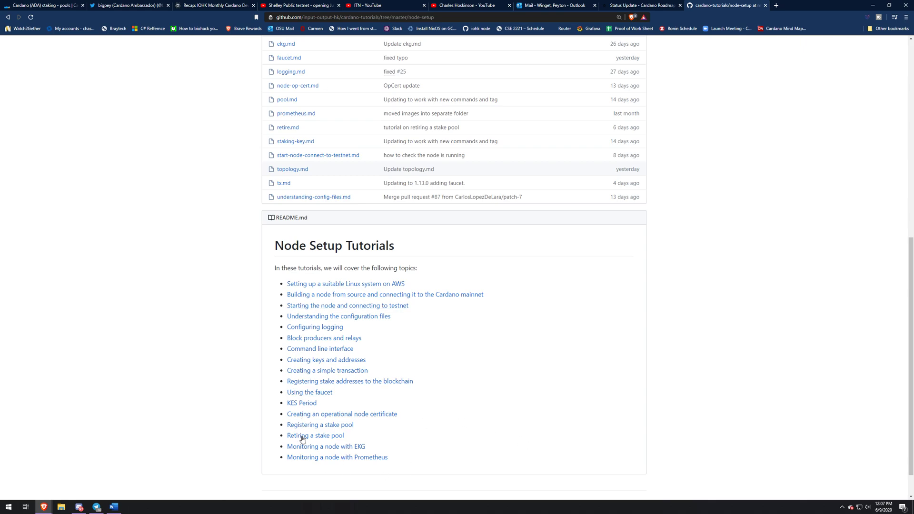
{"action": "scroll", "coordinate": [465, 428], "scroll_direction": "down", "scroll_amount": 1}
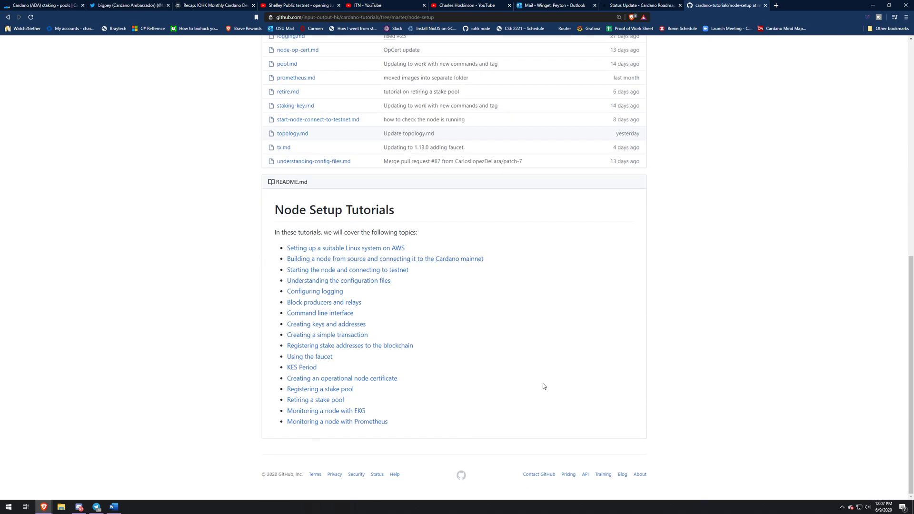